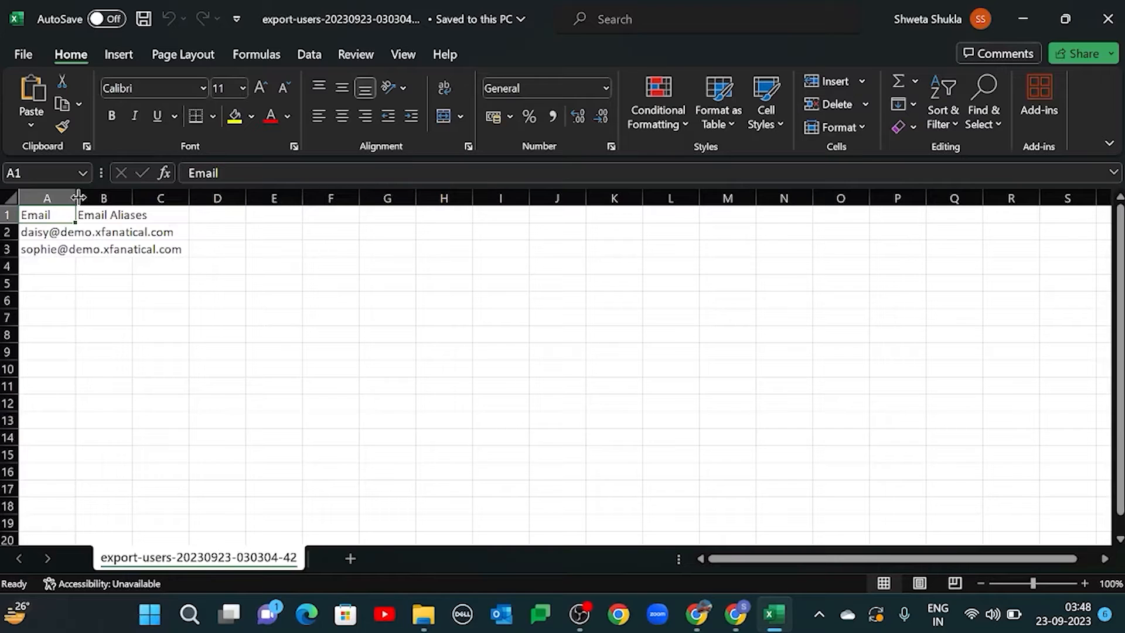
Step: Fit column A to its contents and enter the first user's two email aliases on separate lines within cell B2
double_click(78, 197)
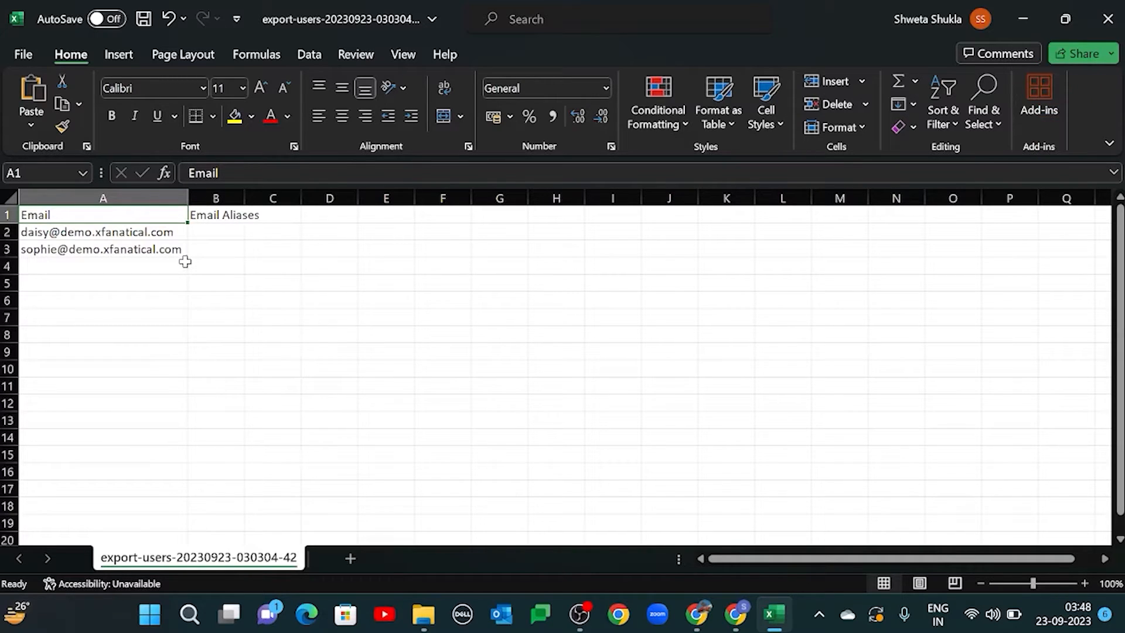
double_click(219, 236)
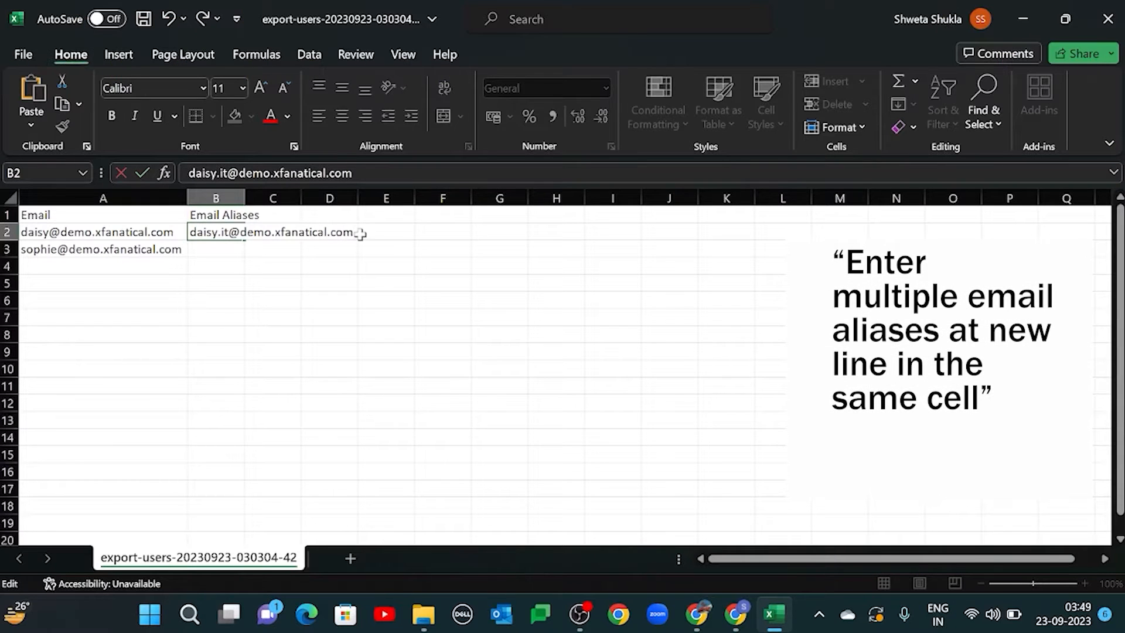
key("alt+Return")
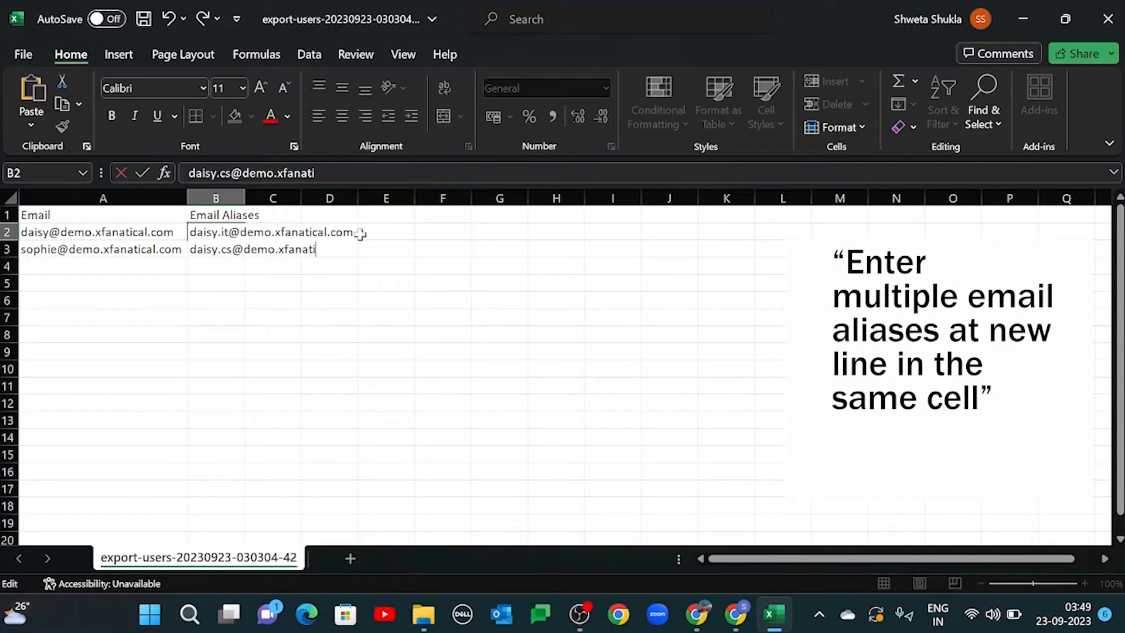
left_click(329, 505)
Step: Widen column B to fit the aliases and enter the second user's IT email alias in cell B3
left_click_drag(246, 198, 338, 199)
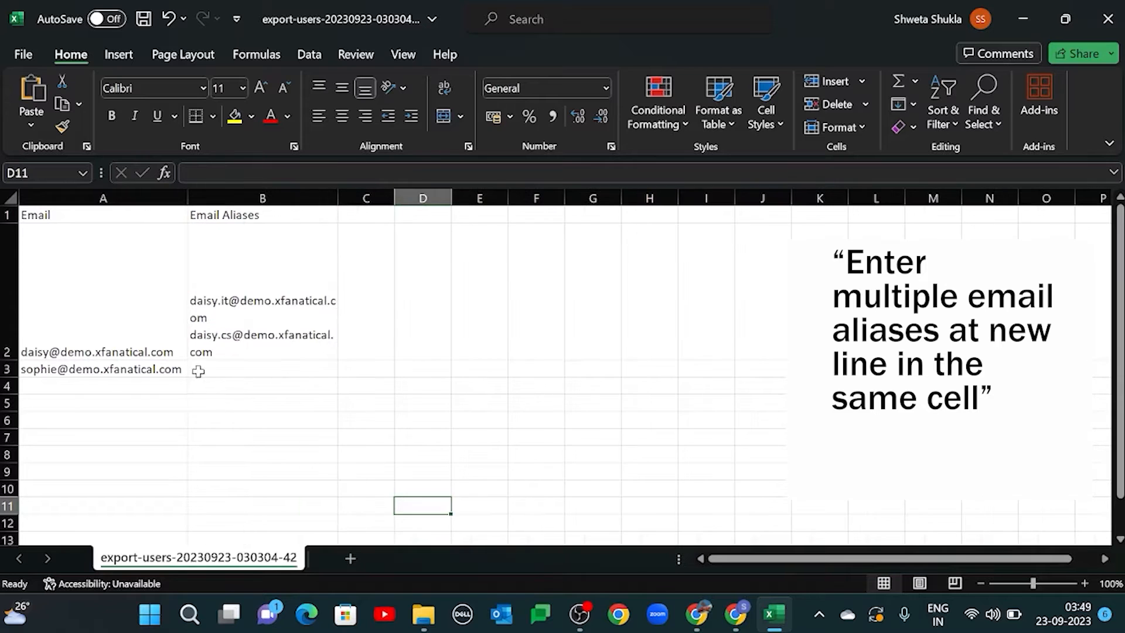
left_click(228, 370)
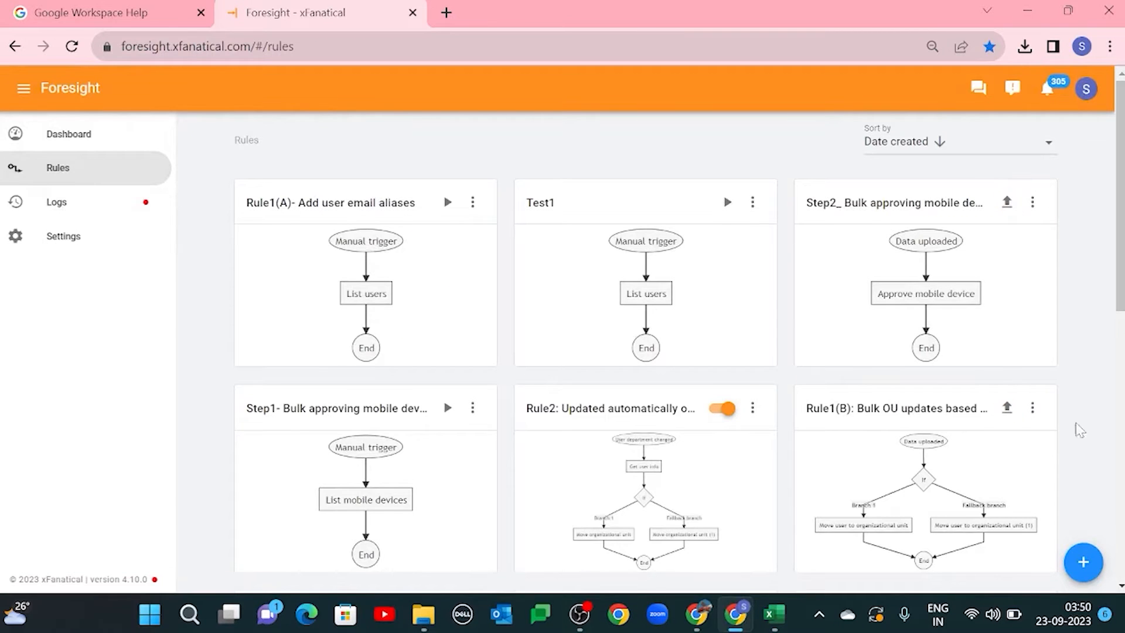
left_click(1083, 561)
left_click(597, 173)
left_click(592, 259)
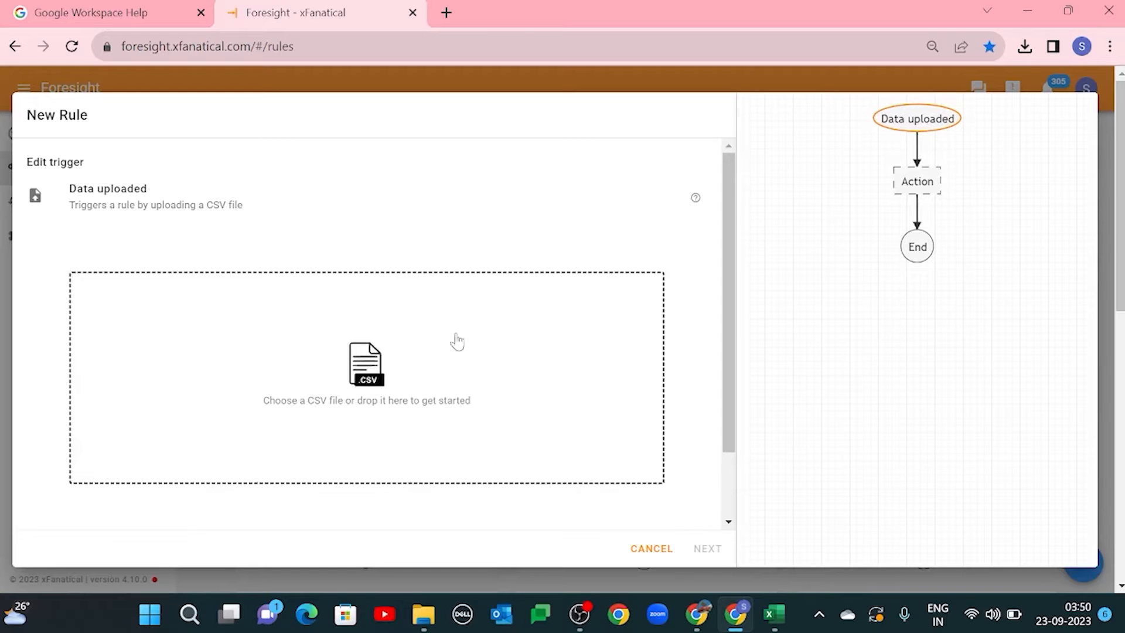
left_click(367, 393)
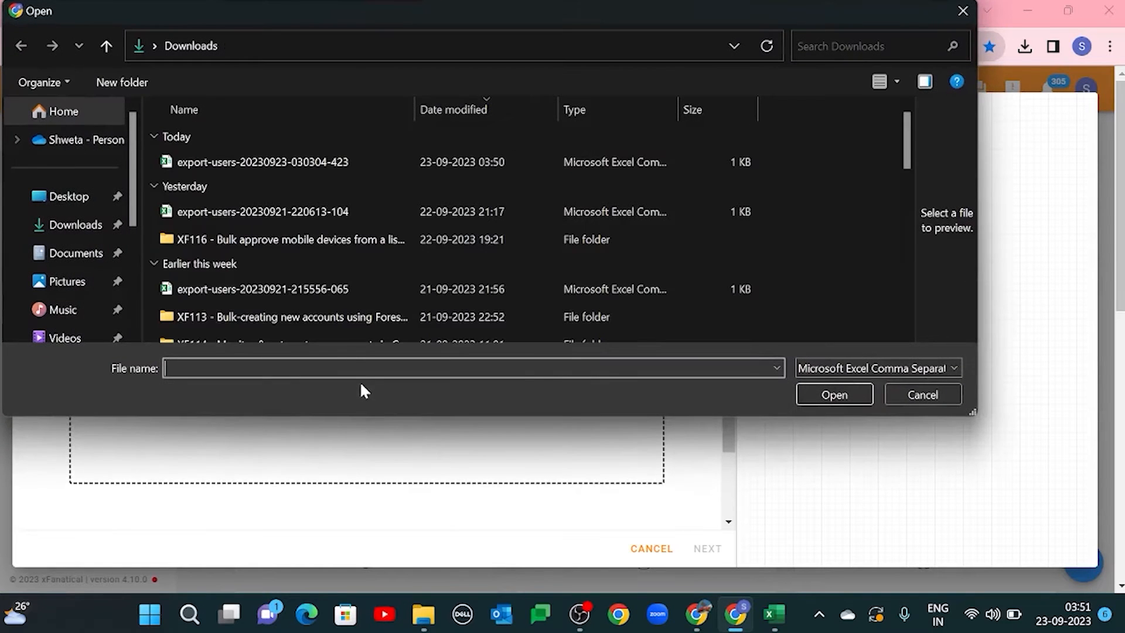
left_click(353, 161)
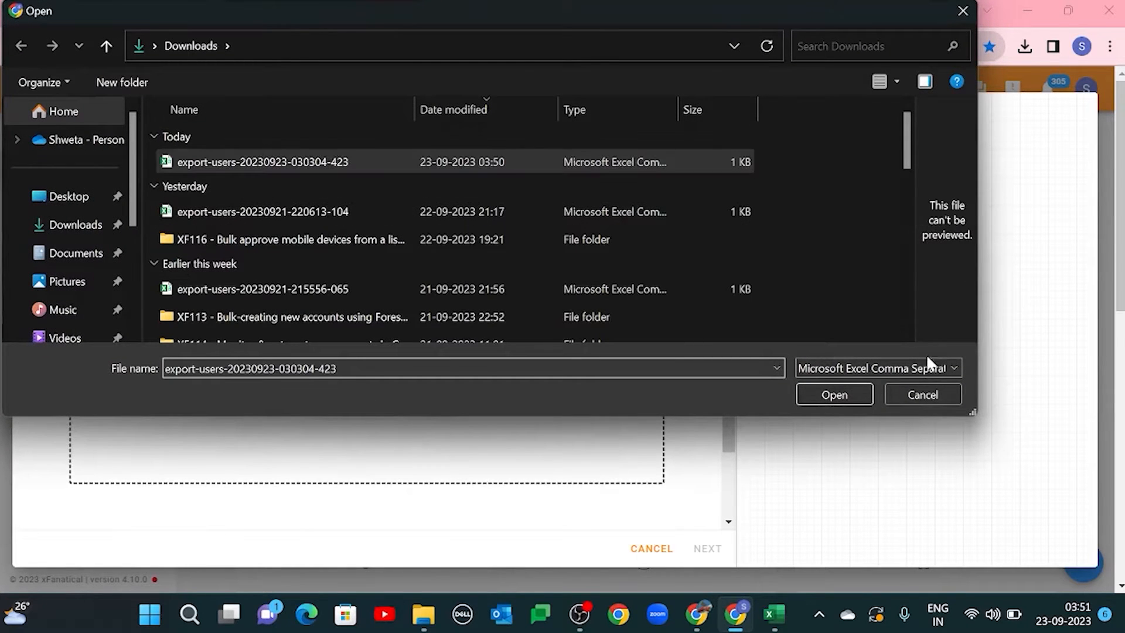
left_click(817, 392)
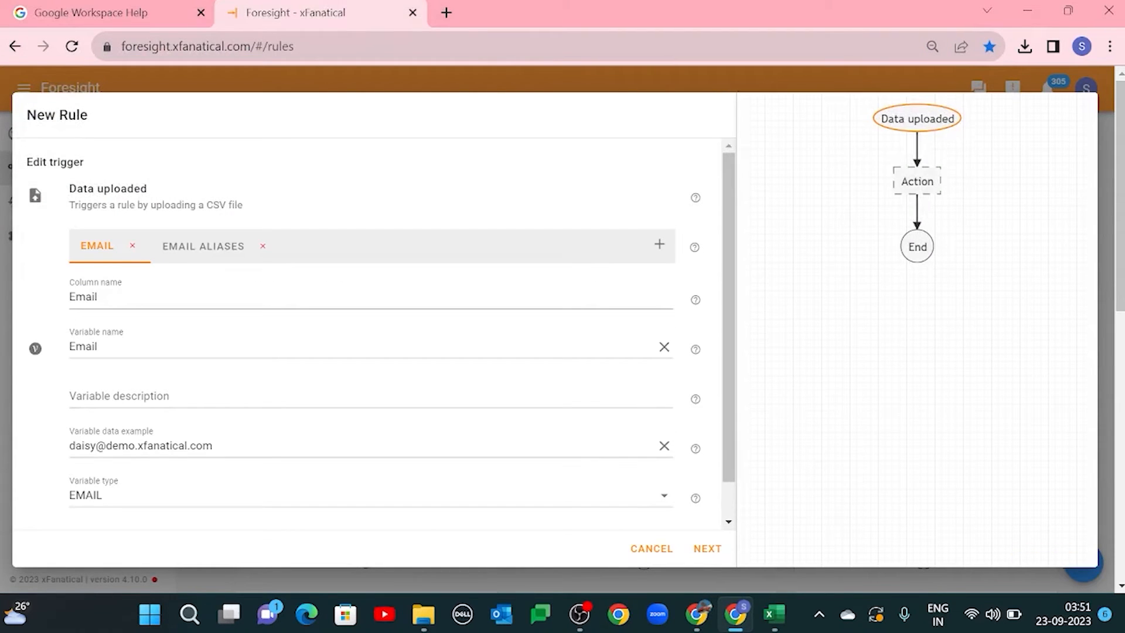
Step: Accept the trigger's column variables and choose the Add user email aliases action for the rule
scroll(381, 329, "down", 1)
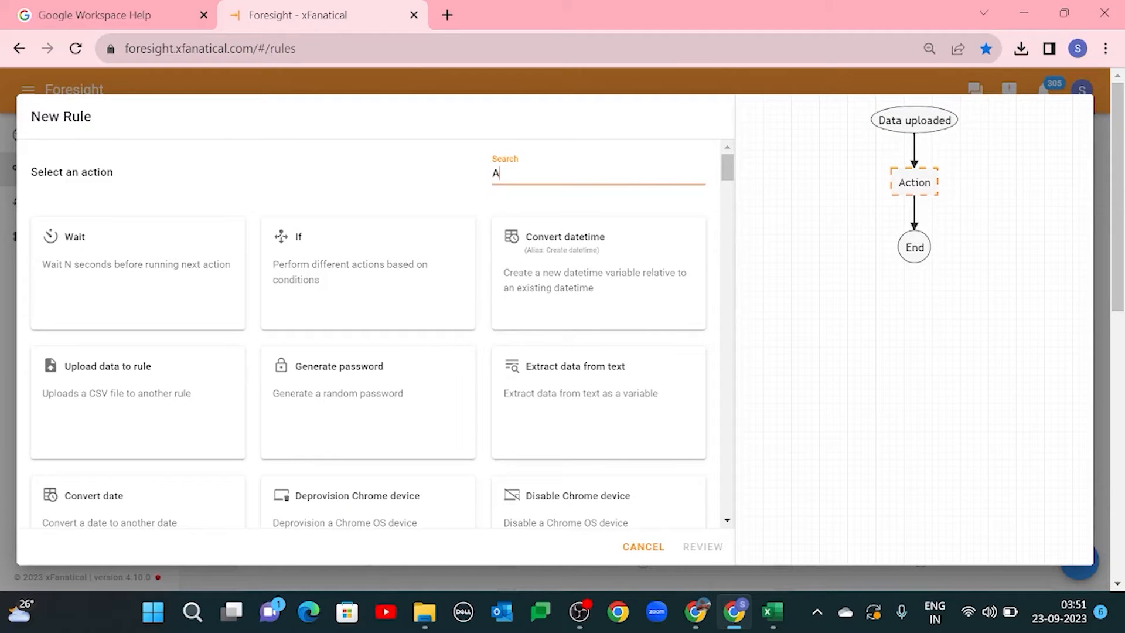
type("dd user Em")
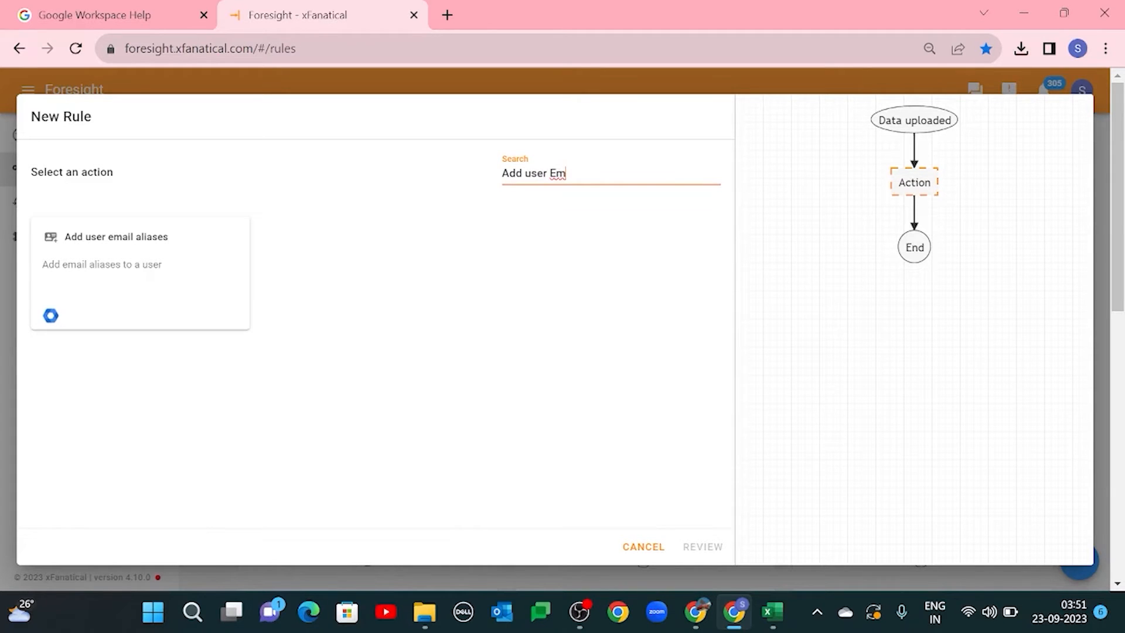
left_click(184, 304)
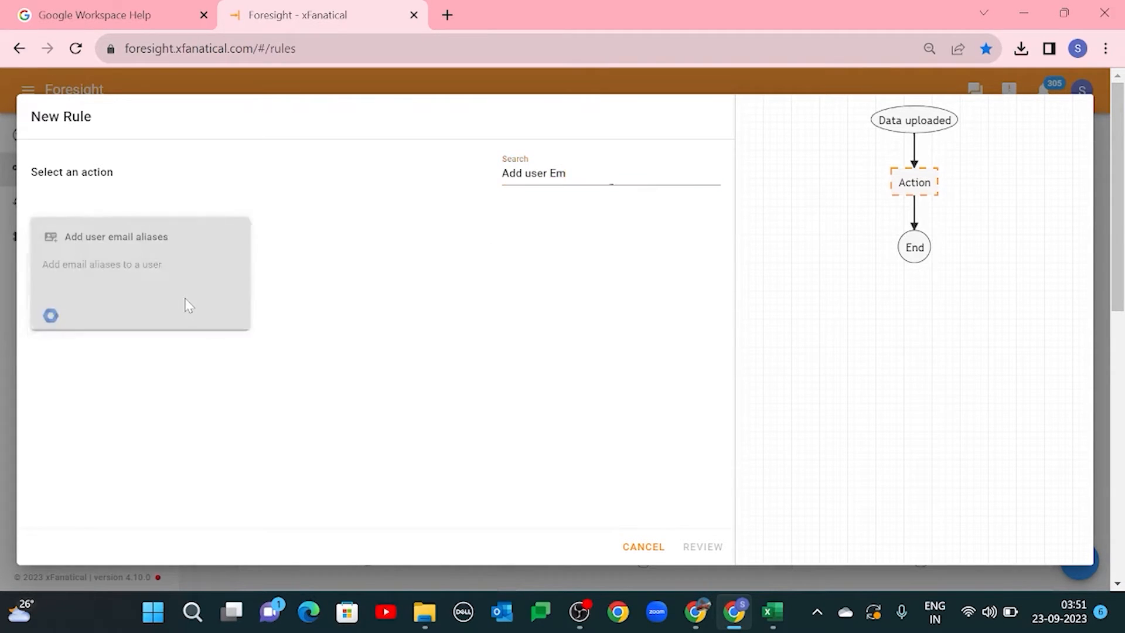
Step: Set the action's primary email to the Email variable and its email aliases to the Email Aliases variable
scroll(300, 380, "down", 1)
left_click(246, 346)
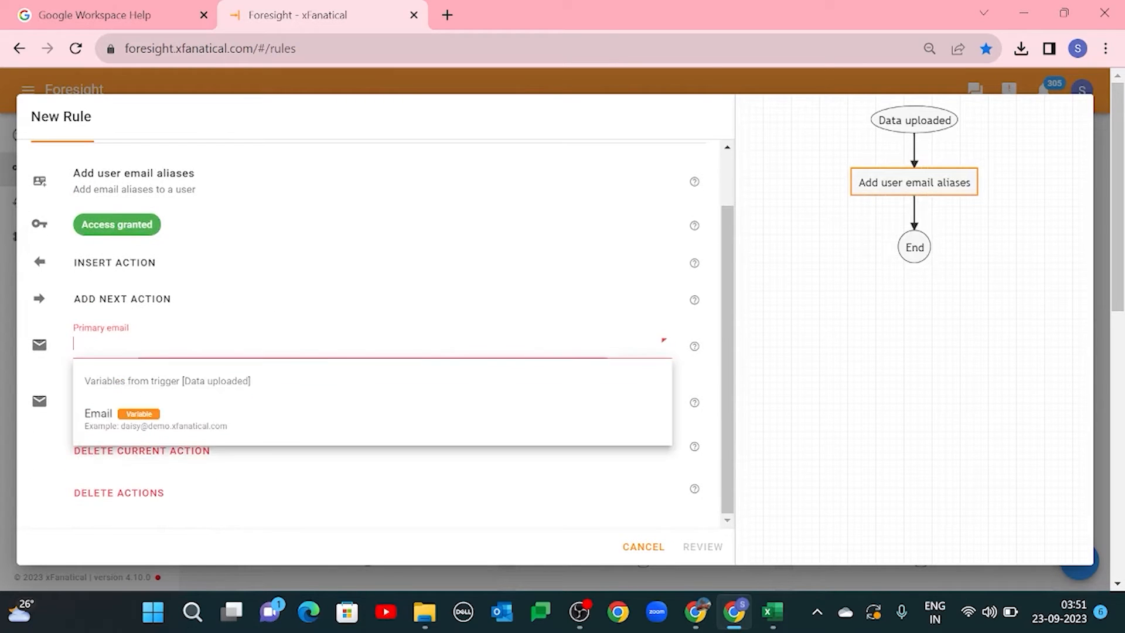
left_click(166, 428)
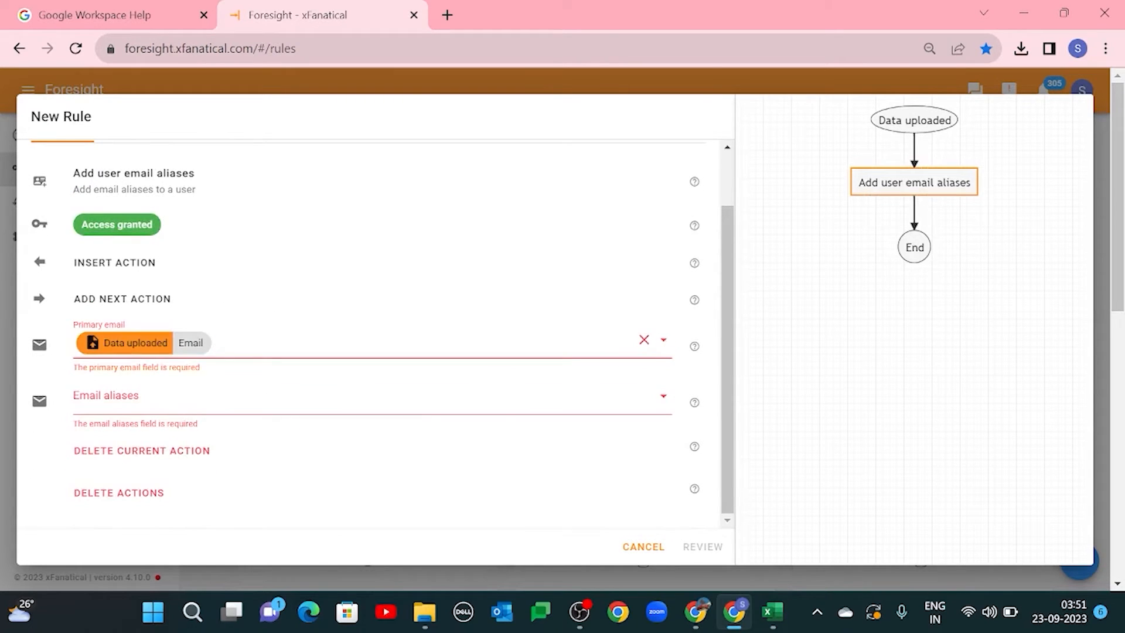
left_click(170, 399)
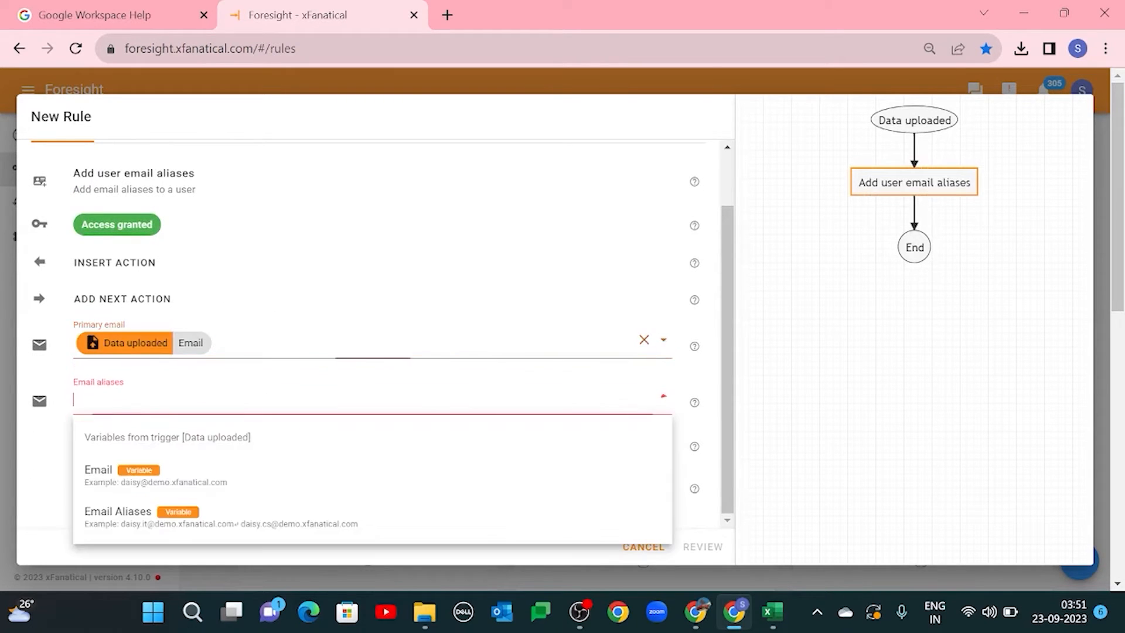
left_click(144, 521)
left_click(773, 428)
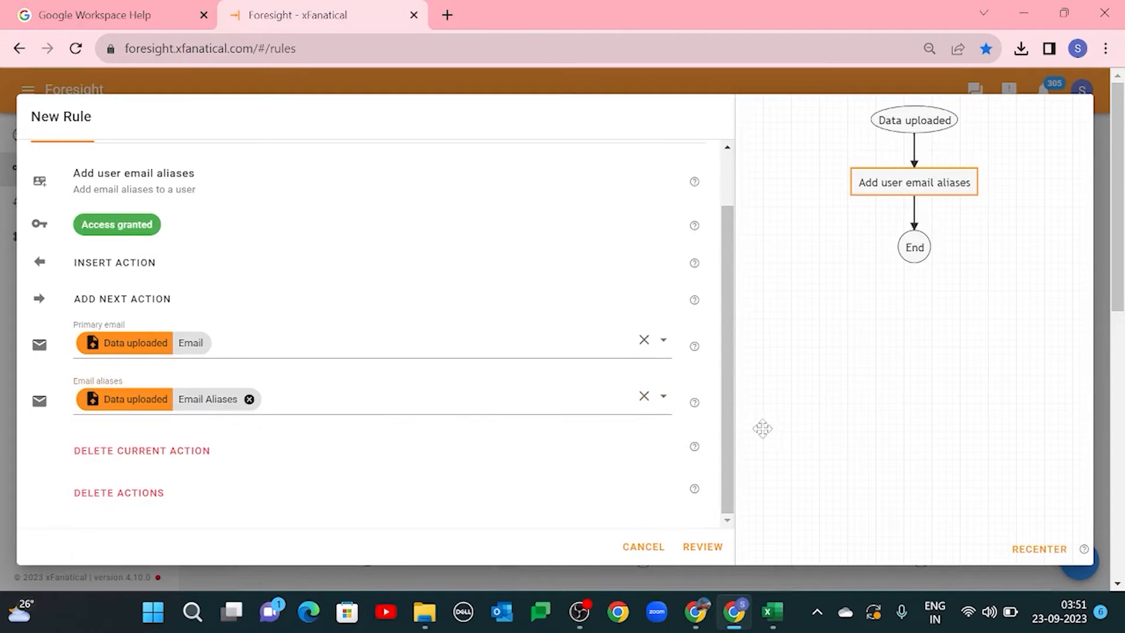
Step: Proceed to the review, name the rule "Rule1(B)- Bulk Add user email aliases" and create it
left_click(698, 548)
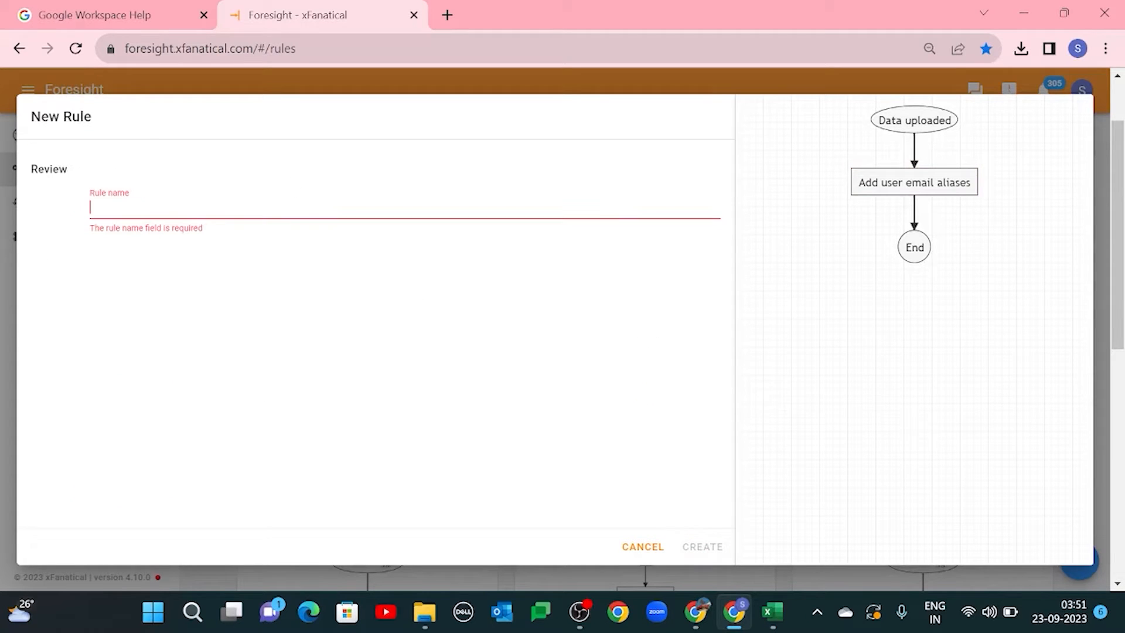
type("Rule1(B")
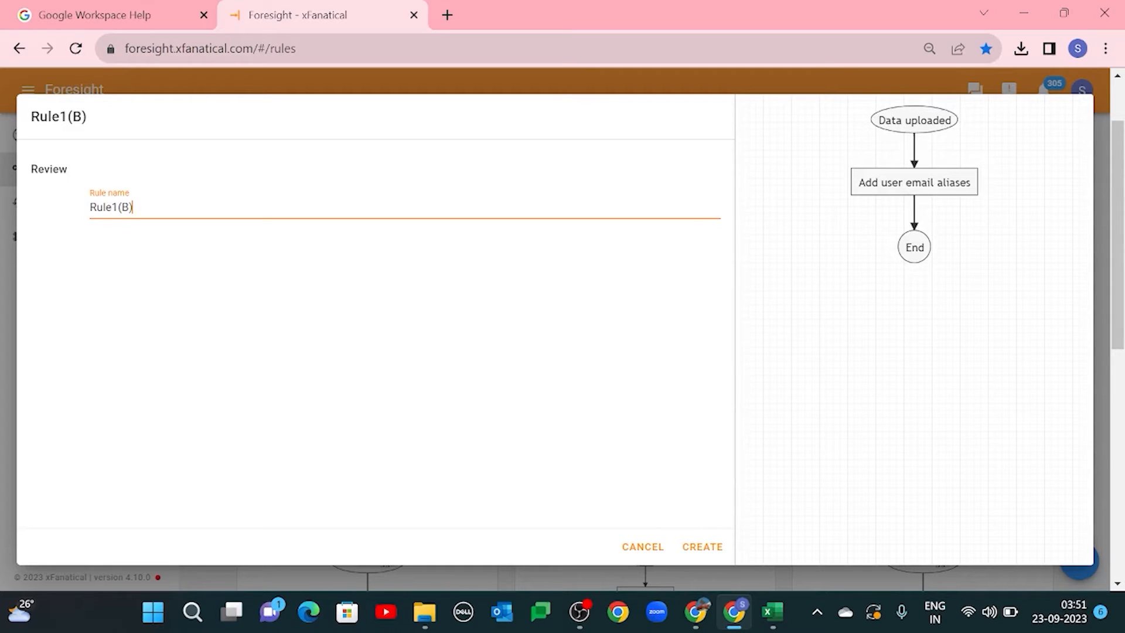
type(")- Bulk Add u")
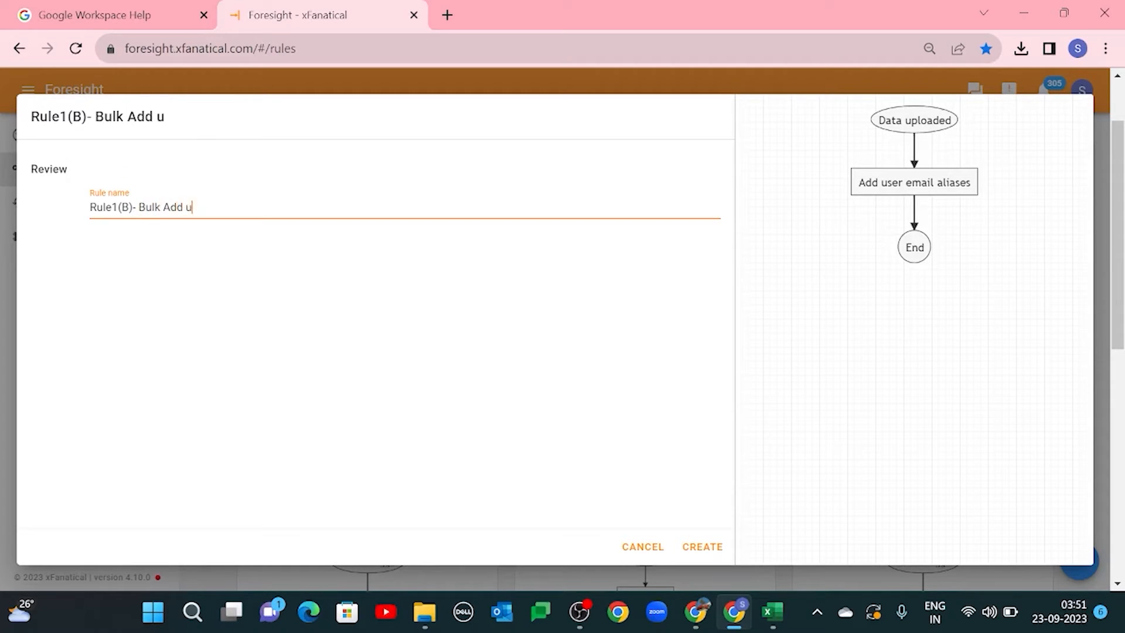
type("ser email aliases")
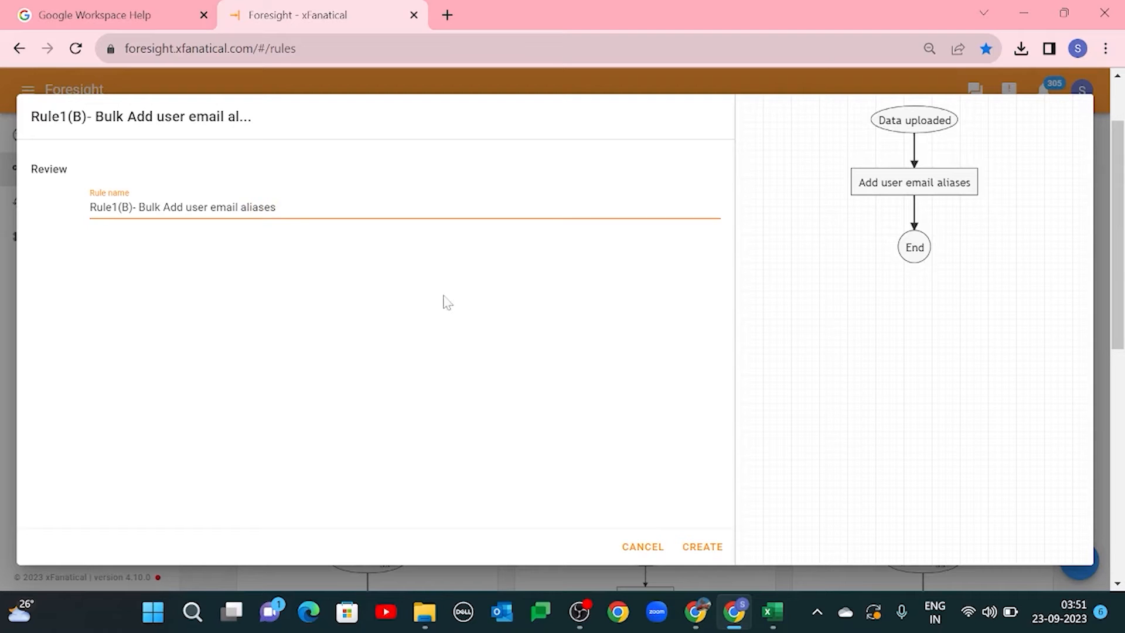
left_click(690, 549)
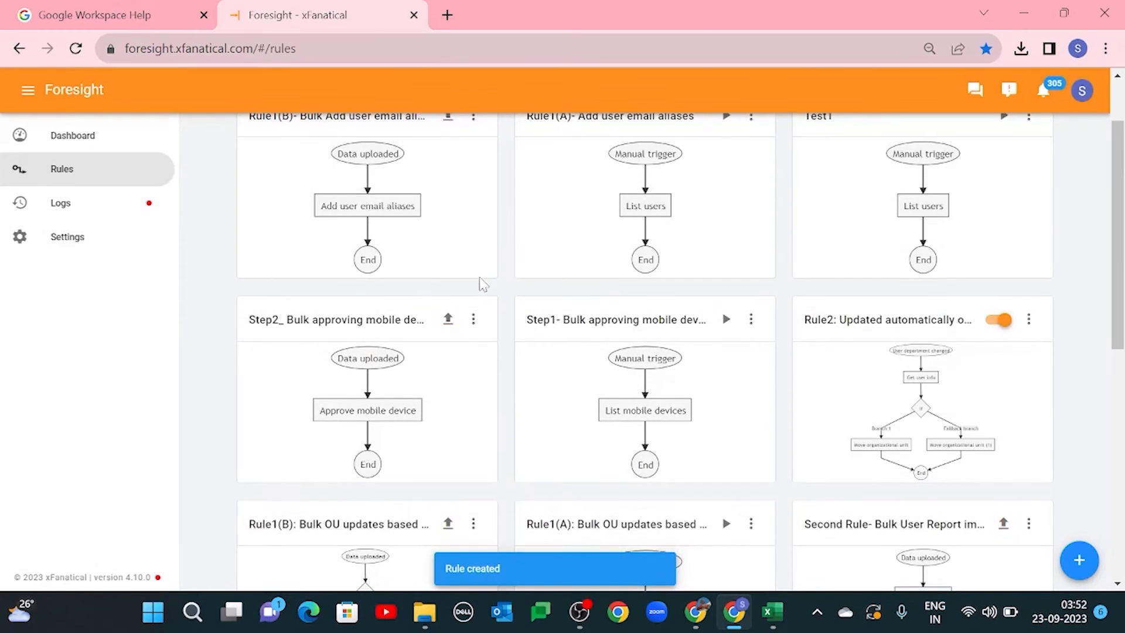
scroll(484, 286, "up", 2)
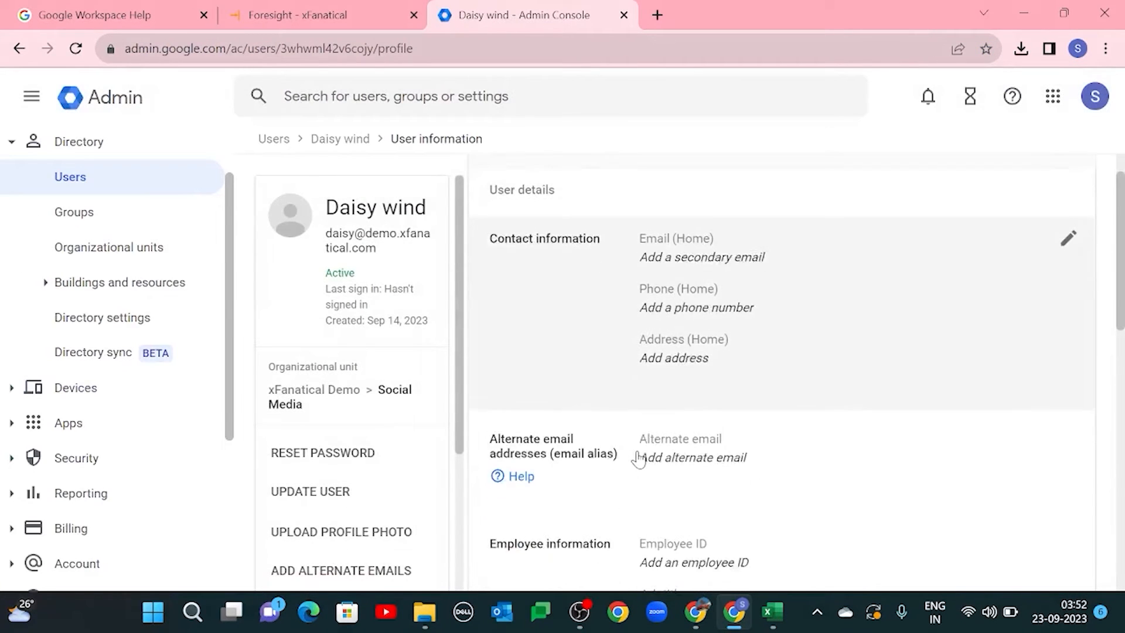
Step: In the Google Admin console, check the alternate email addresses in the user information of both users listed in the CSV
scroll(639, 458, "down", 2)
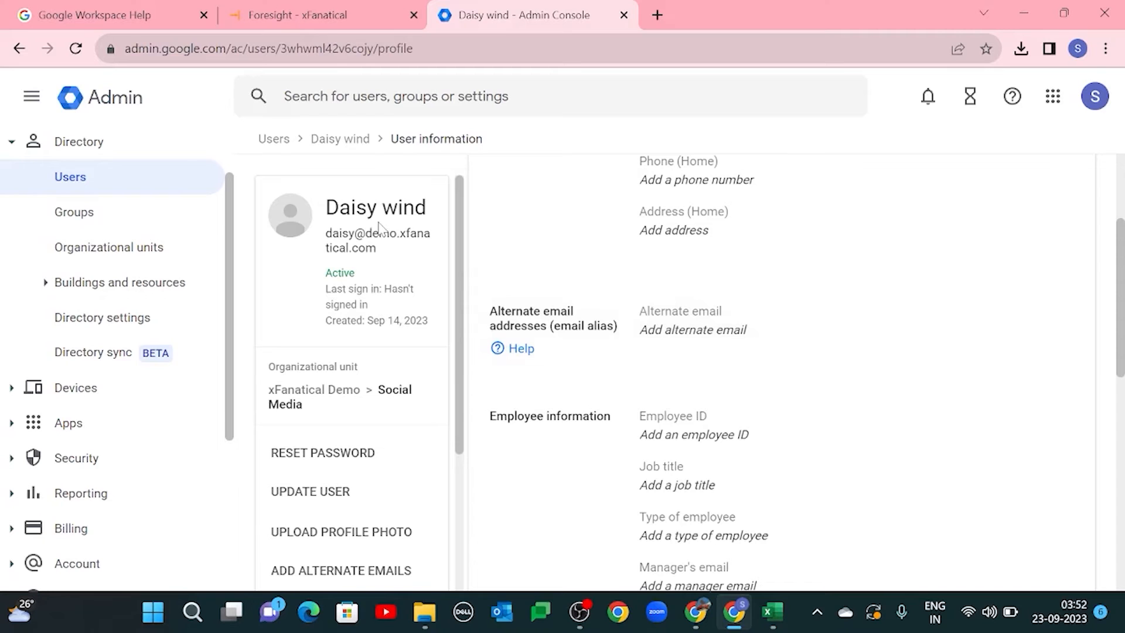
left_click(19, 48)
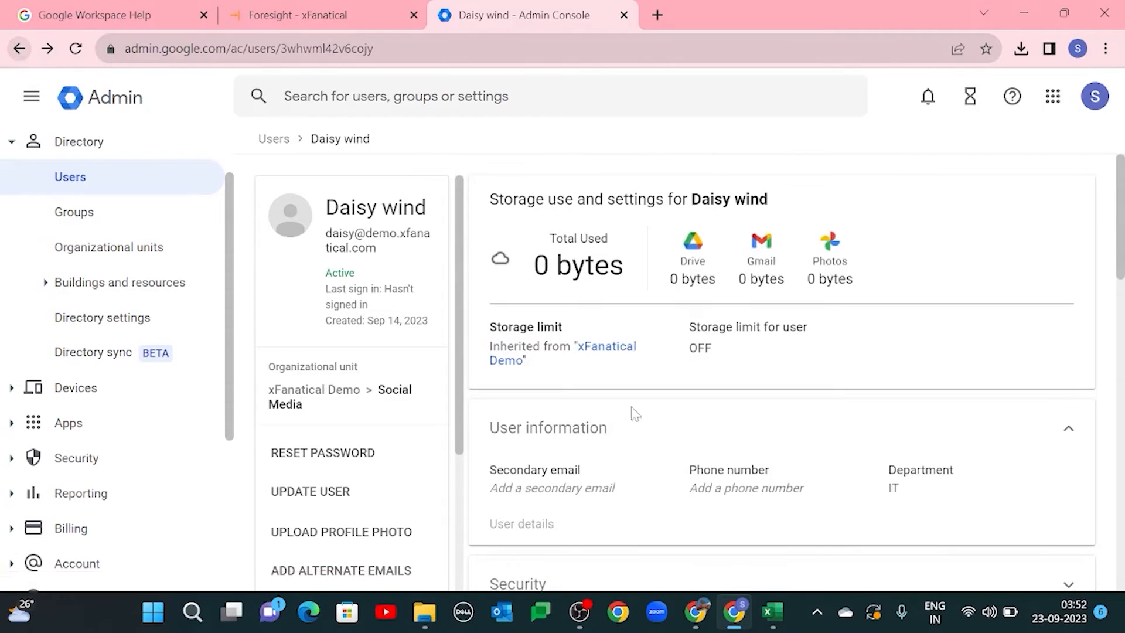
left_click(19, 48)
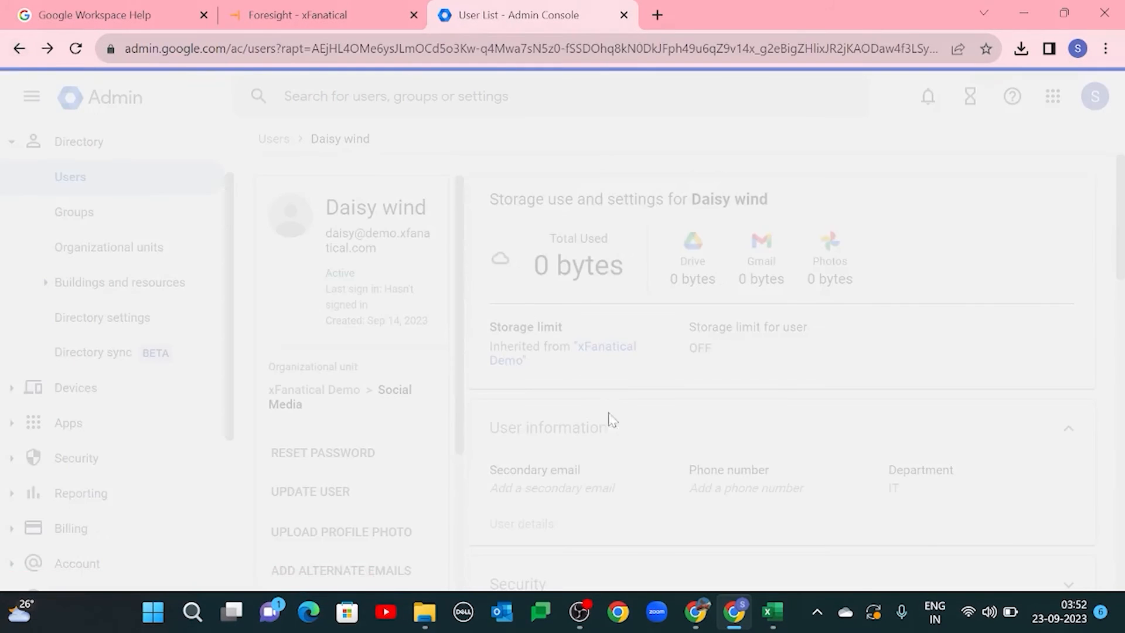
scroll(633, 433, "down", 8)
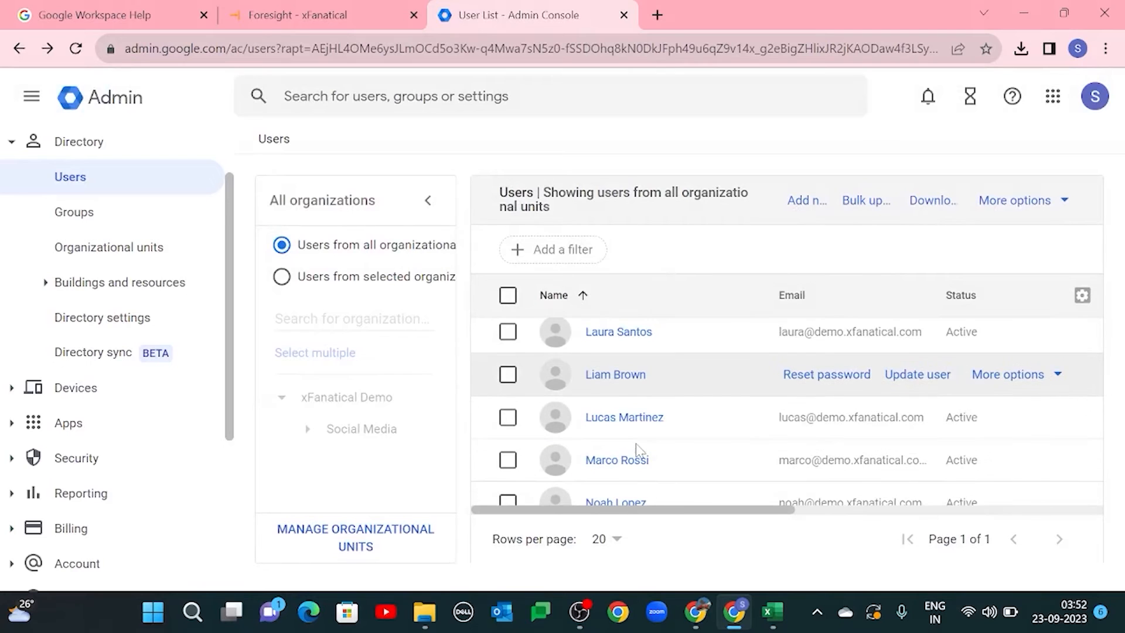
scroll(638, 450, "down", 1)
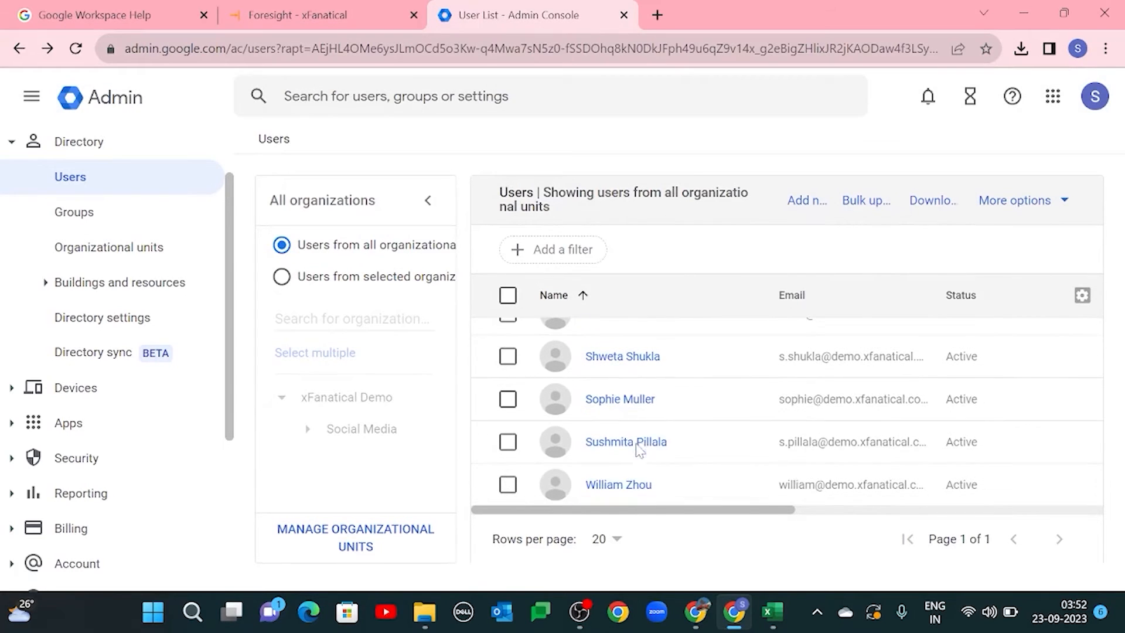
left_click(622, 403)
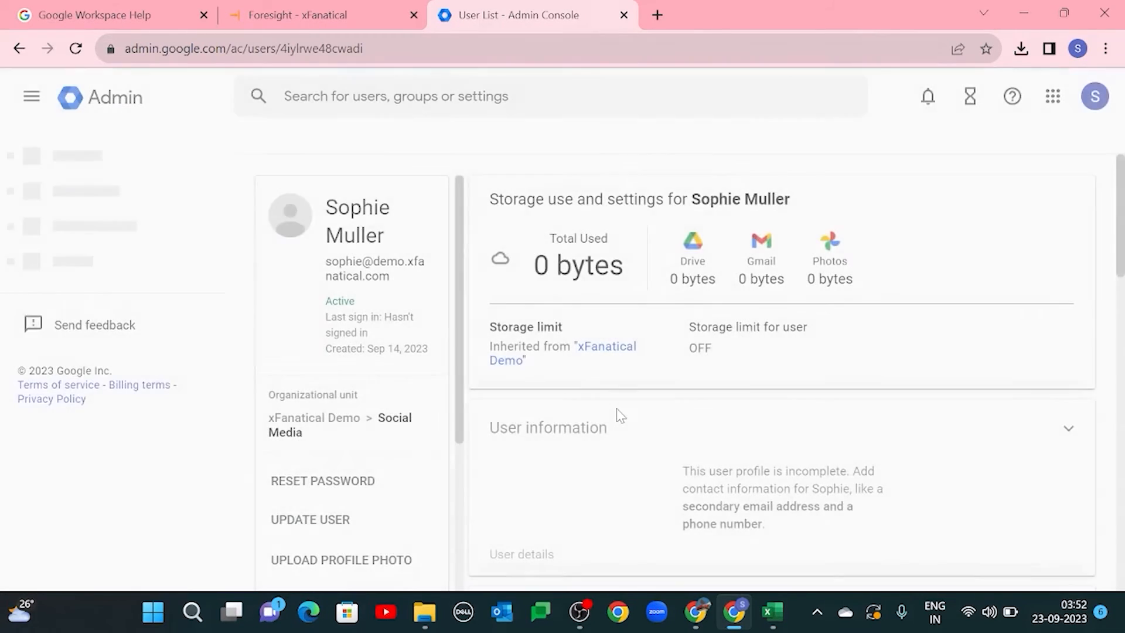
scroll(583, 457, "down", 3)
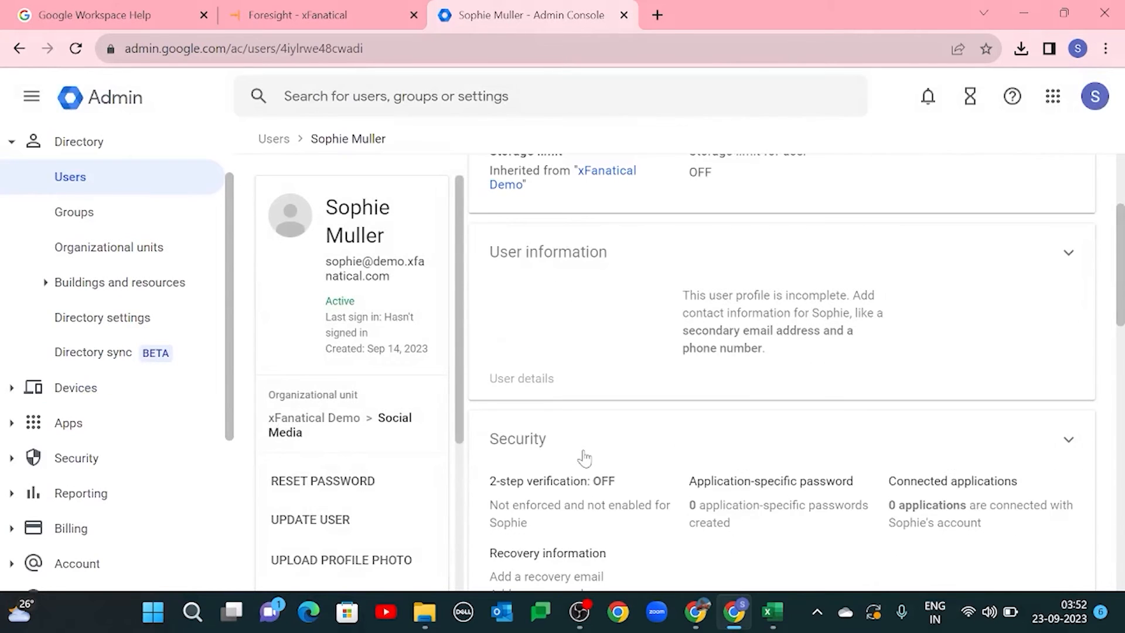
left_click(545, 252)
scroll(652, 287, "down", 3)
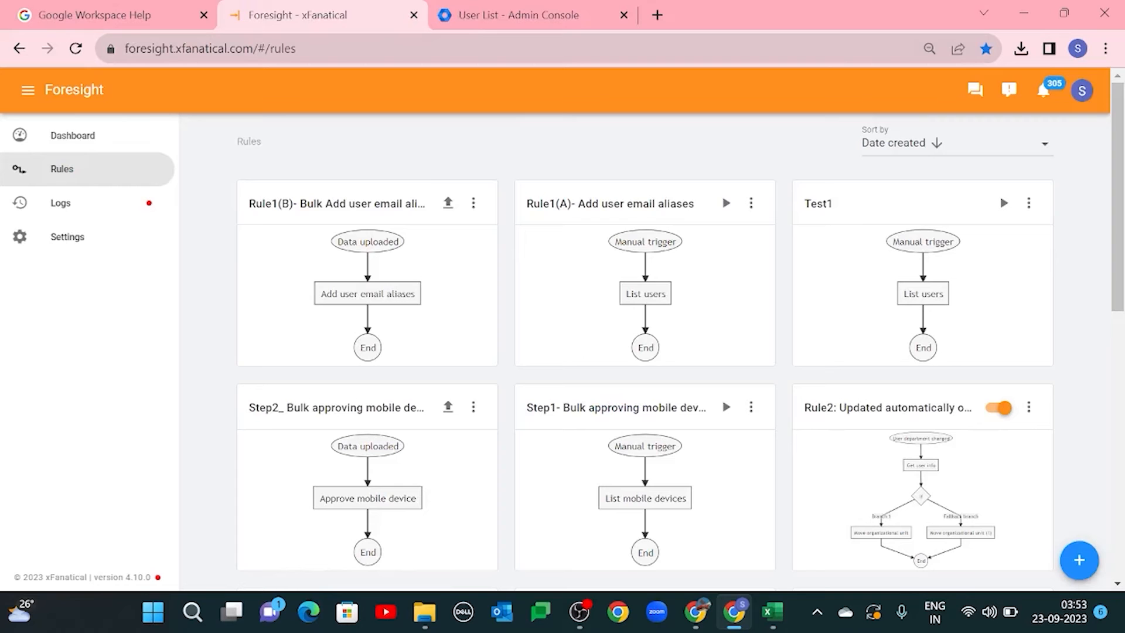
left_click(448, 203)
left_click(268, 169)
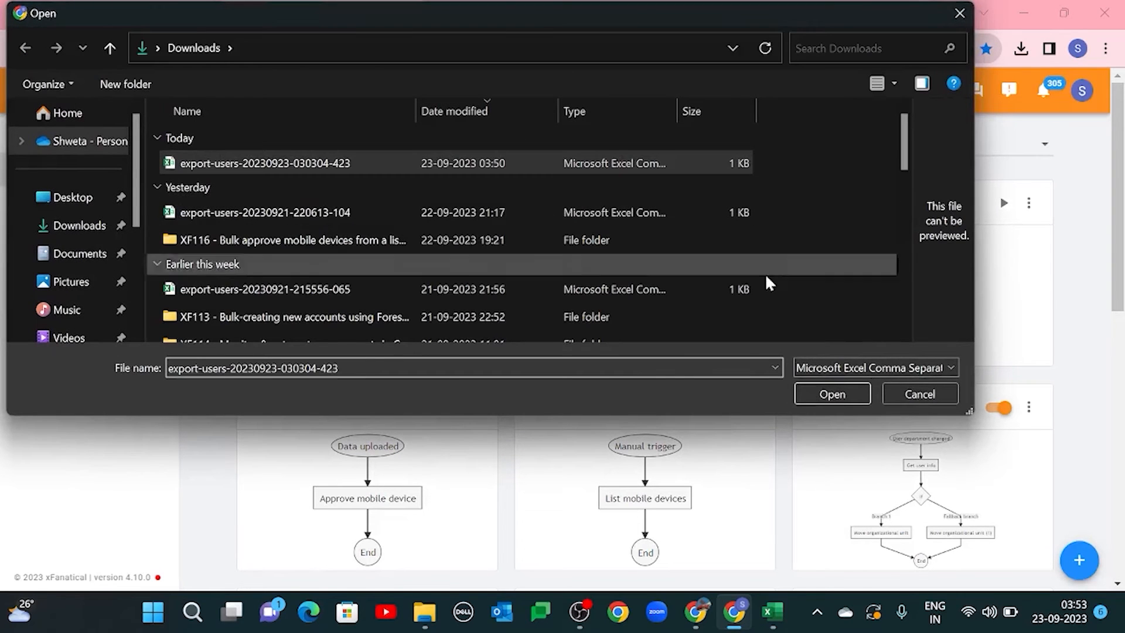
left_click(832, 394)
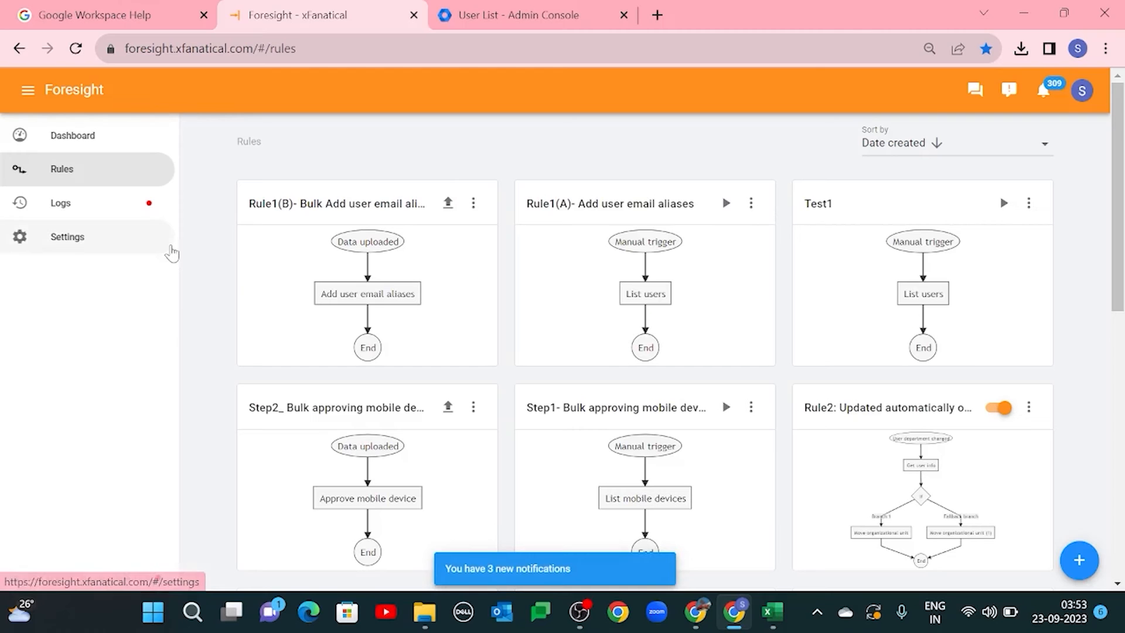
Step: Open the logs and examine the rule history of the second-listed Rule1(B) run
left_click(77, 199)
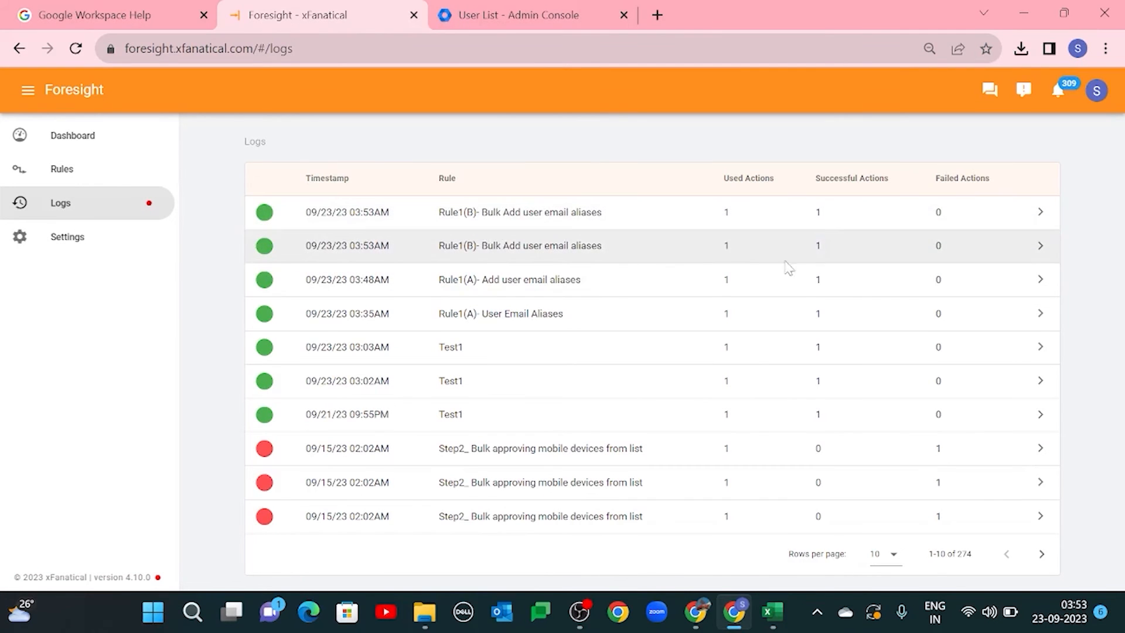
left_click(1040, 246)
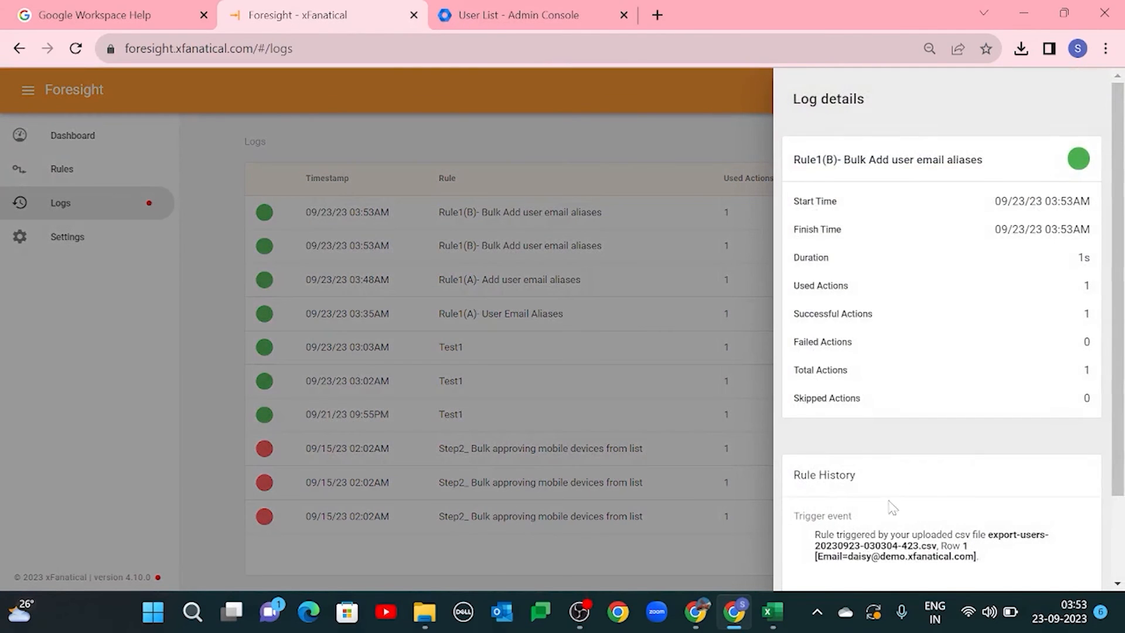
scroll(892, 507, "down", 2)
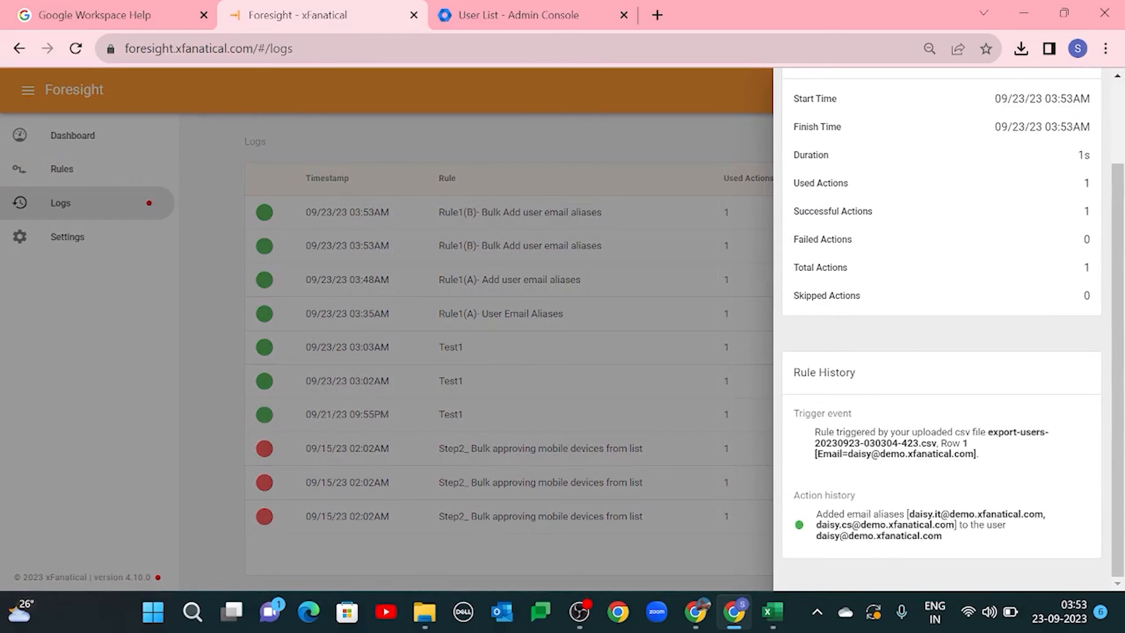
Step: In the Google Admin console, open the user information of the user named in the log's action history, reload it and check the alternate emails
left_click_drag(816, 514, 902, 514)
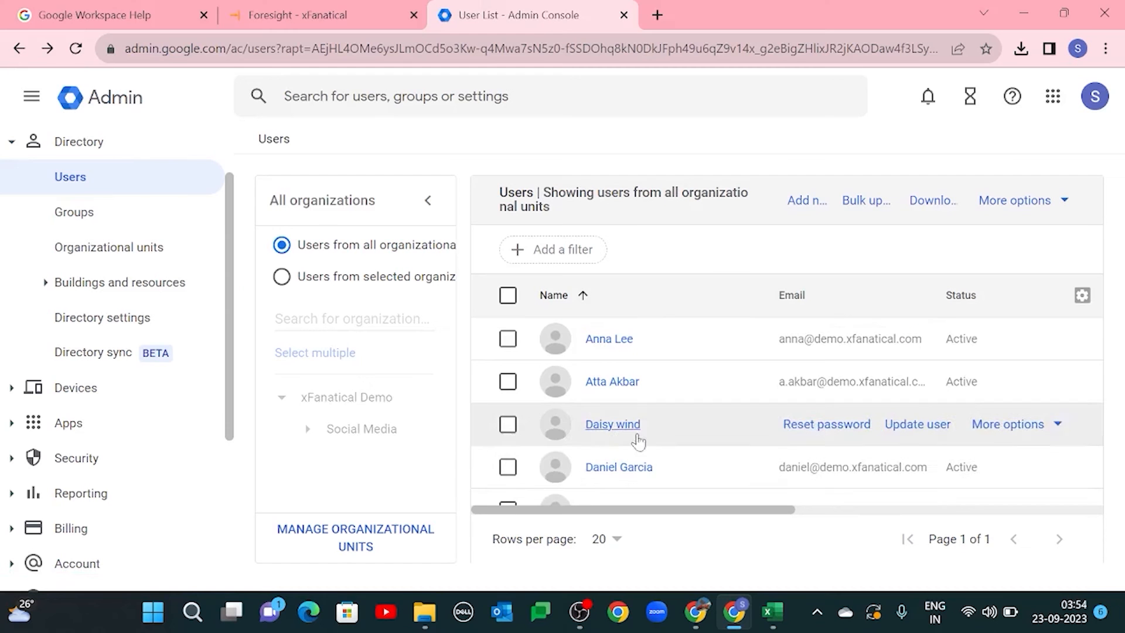
left_click(632, 435)
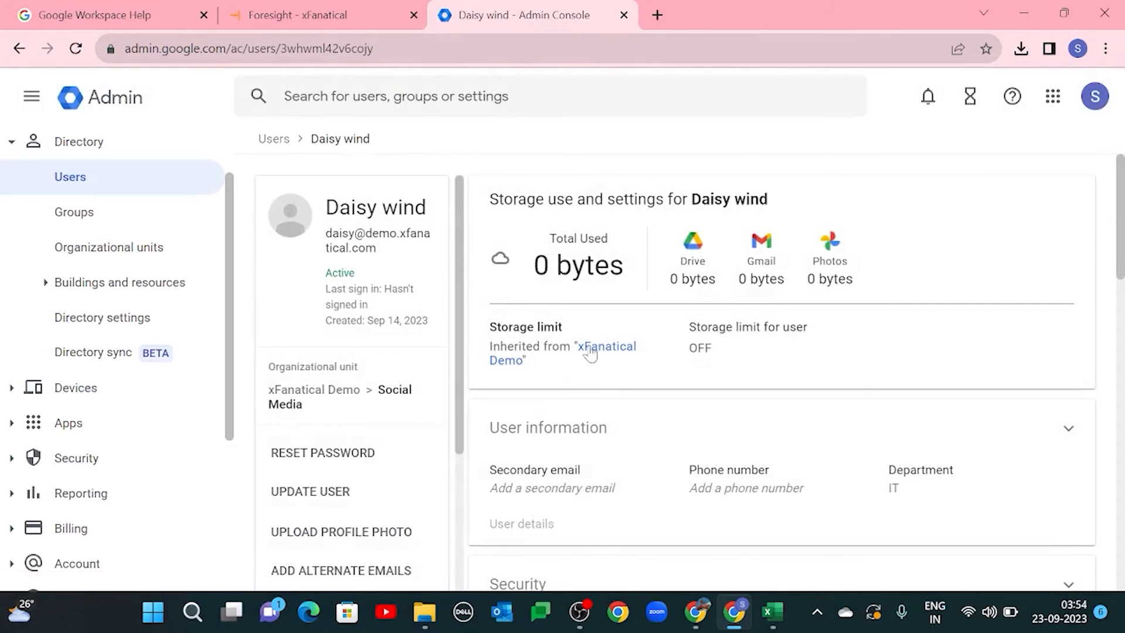
left_click(558, 450)
scroll(633, 457, "down", 4)
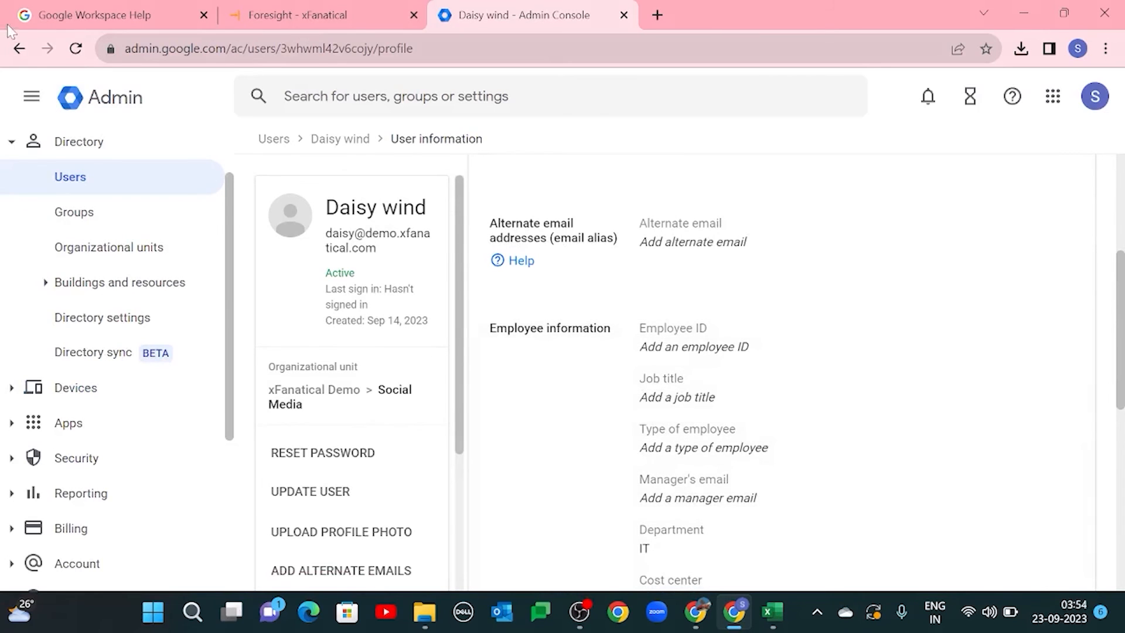
left_click(75, 48)
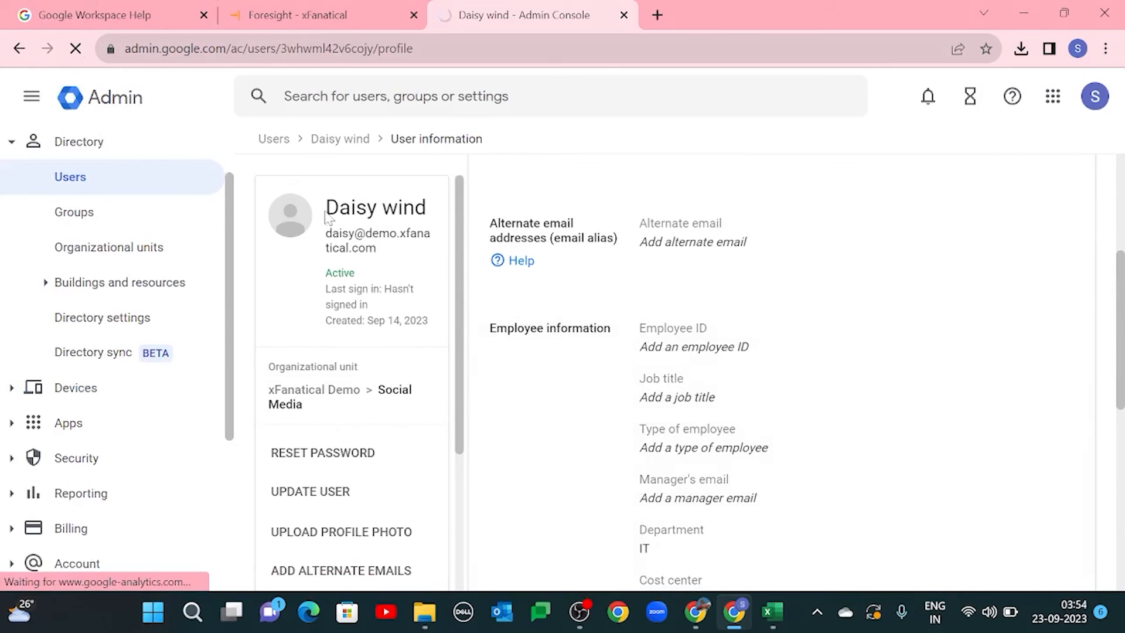
scroll(633, 385, "down", 2)
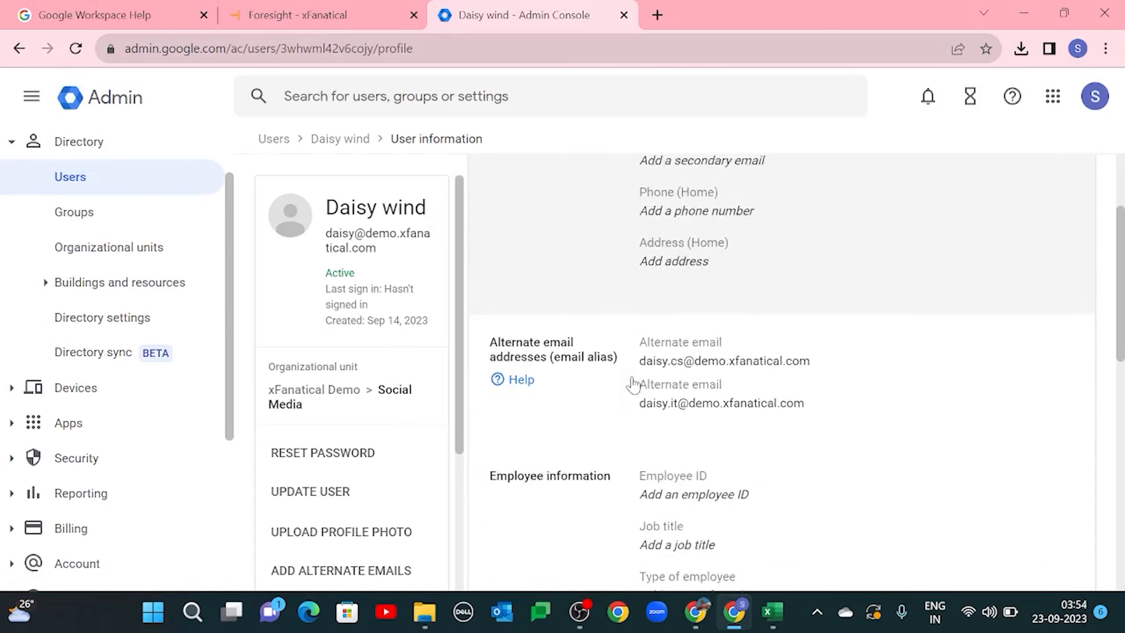
scroll(633, 385, "down", 1)
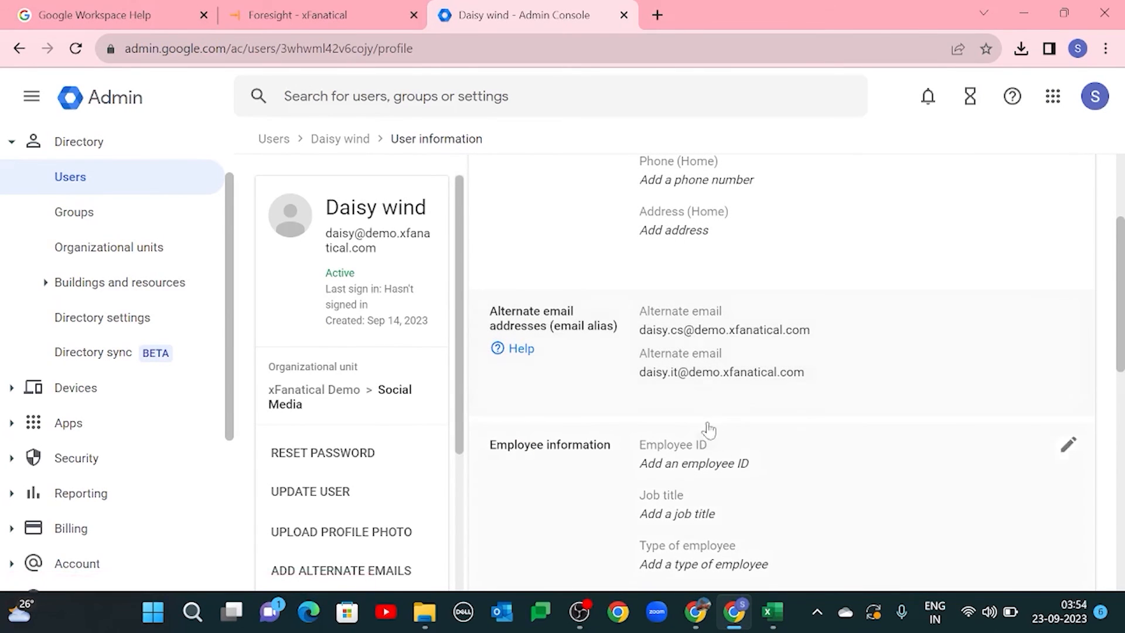
scroll(680, 346, "up", 3)
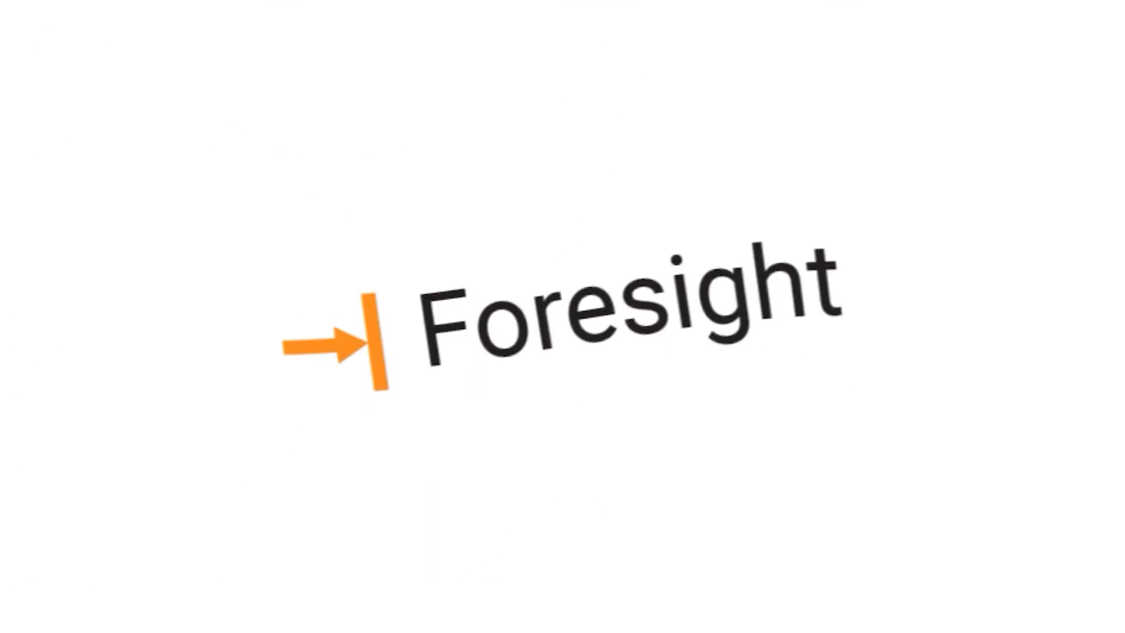